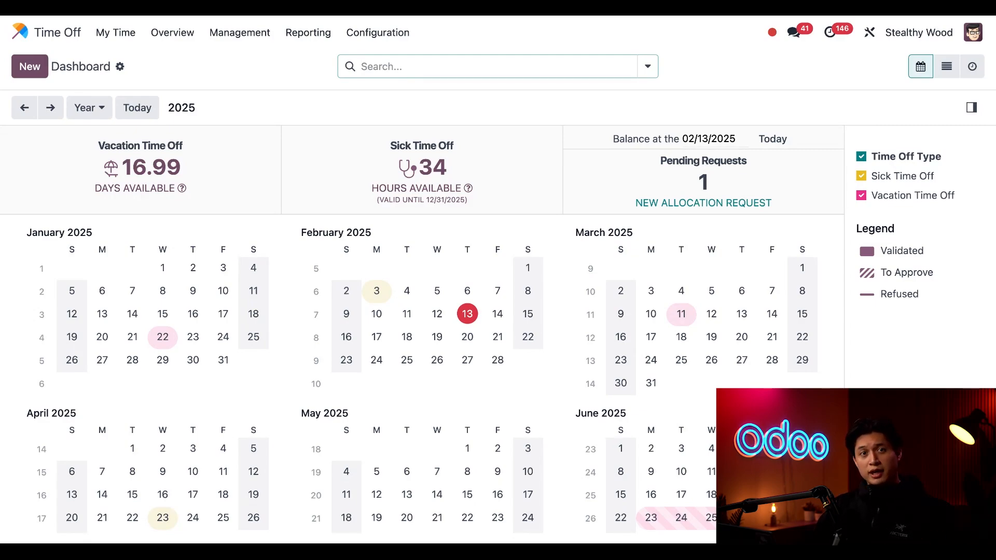
- Open the Seniority Plan from the accrual plans configuration, discarding the blank new plan
click(372, 41)
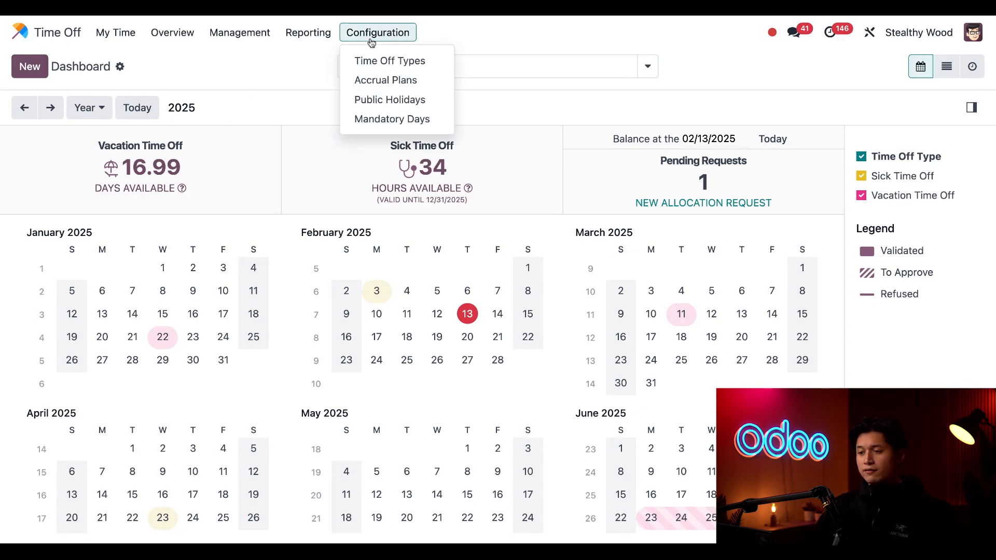
click(381, 82)
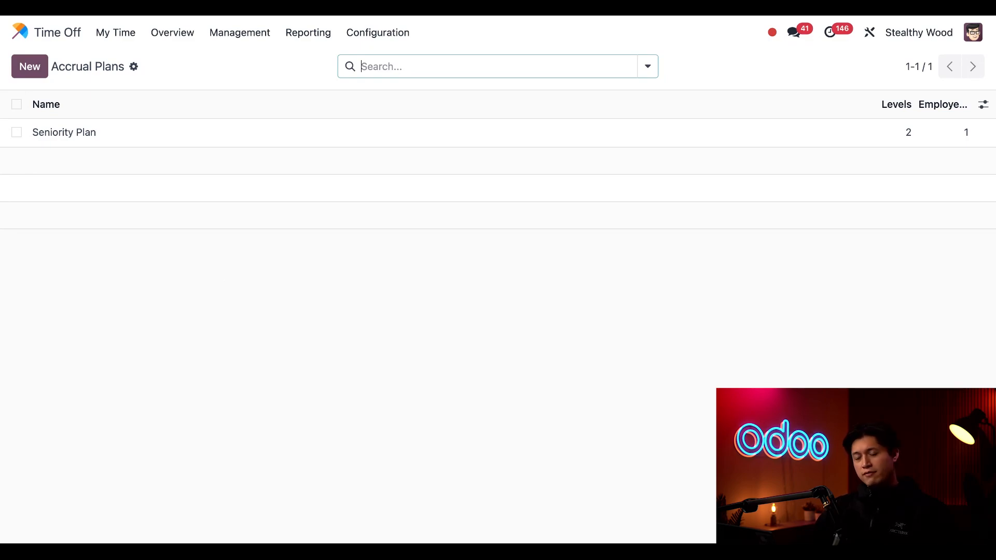
click(37, 72)
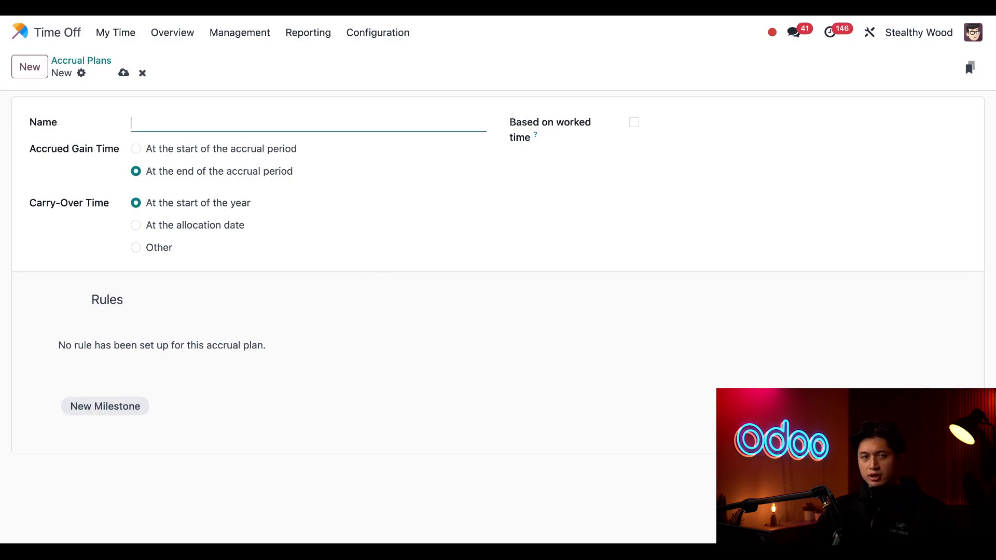
click(143, 73)
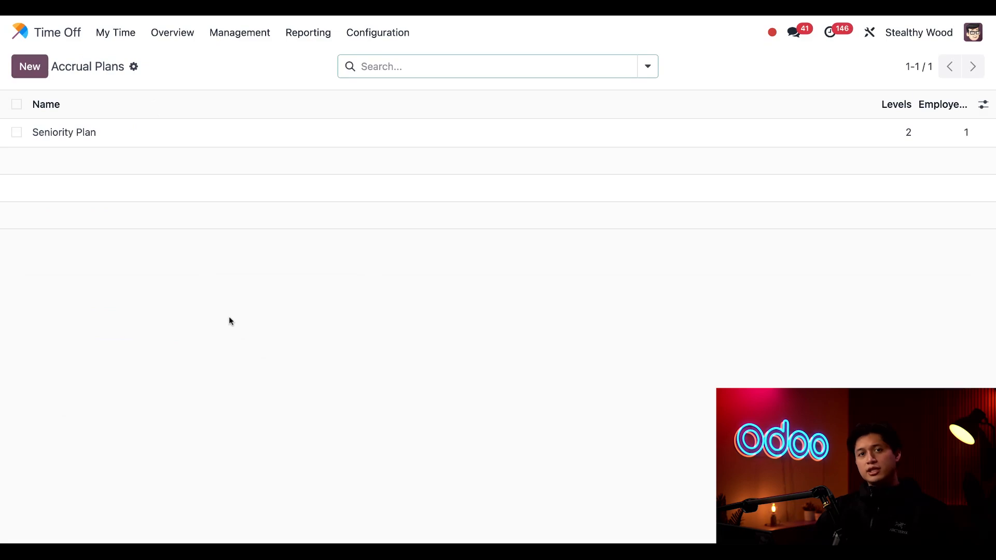
click(127, 146)
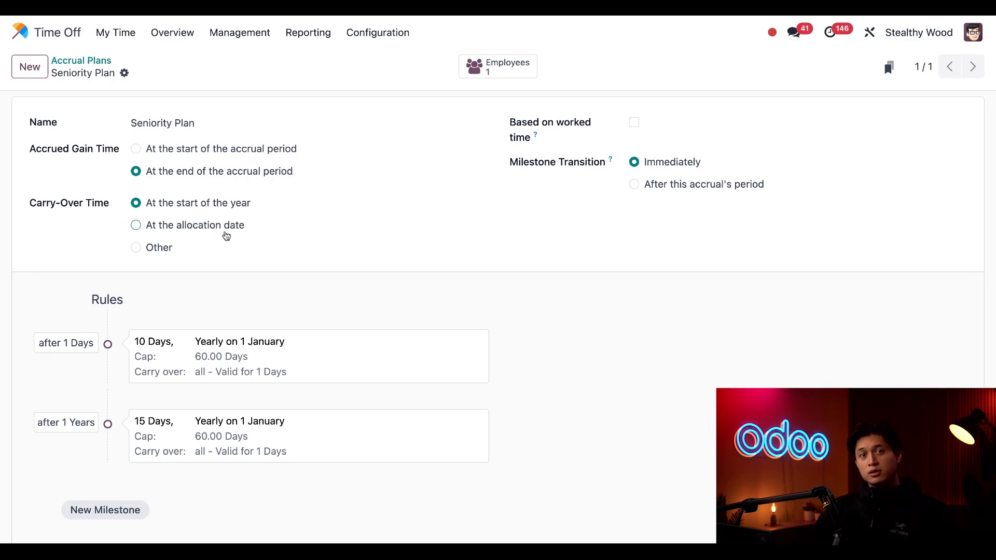
- Try the Other carry-over time and the Based on worked time option, restoring carry-over at the start of the year and clearing worked time
click(136, 248)
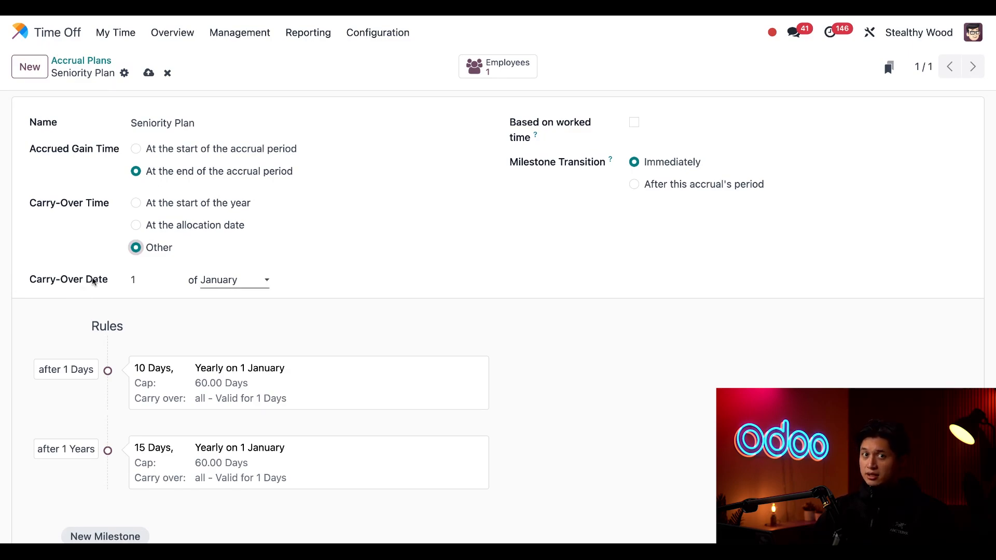
click(148, 205)
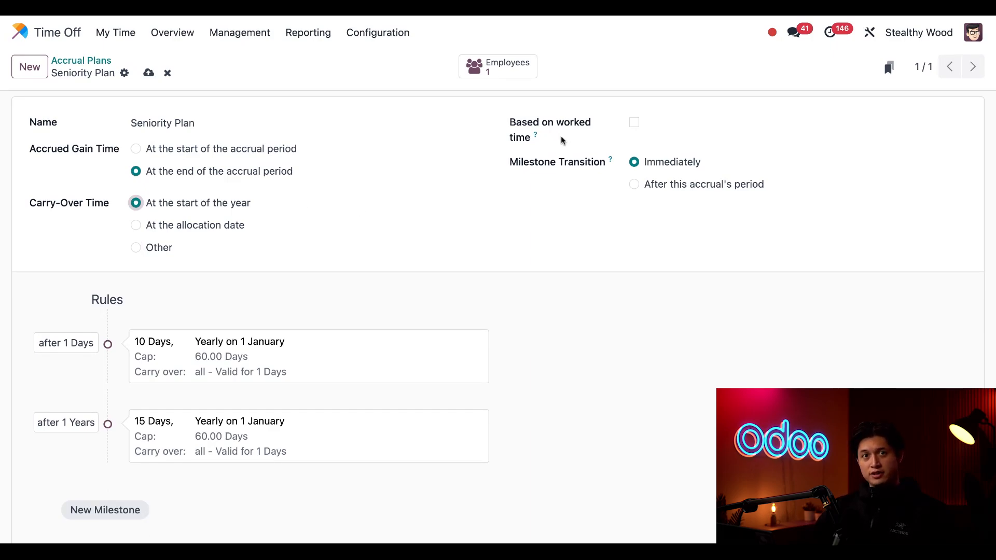
click(634, 123)
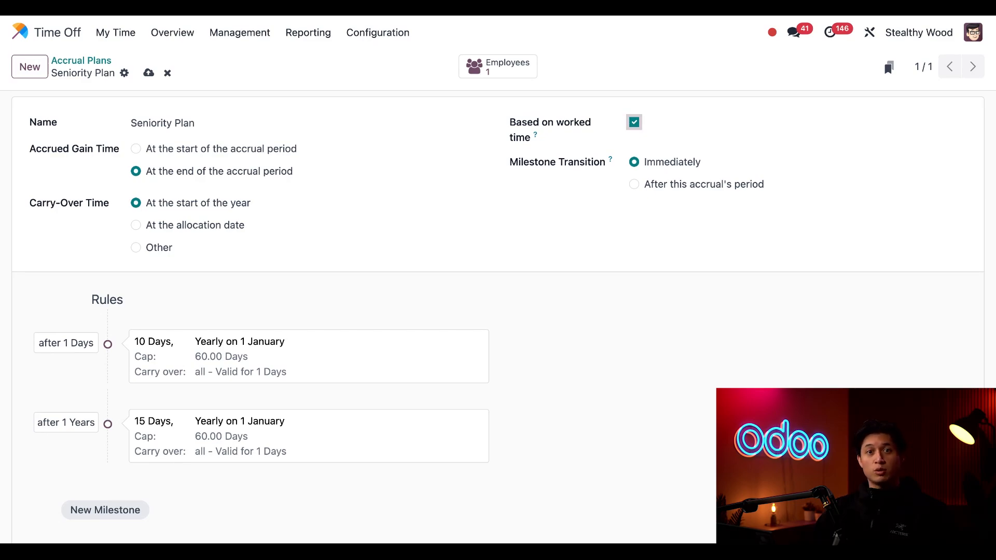
key(space)
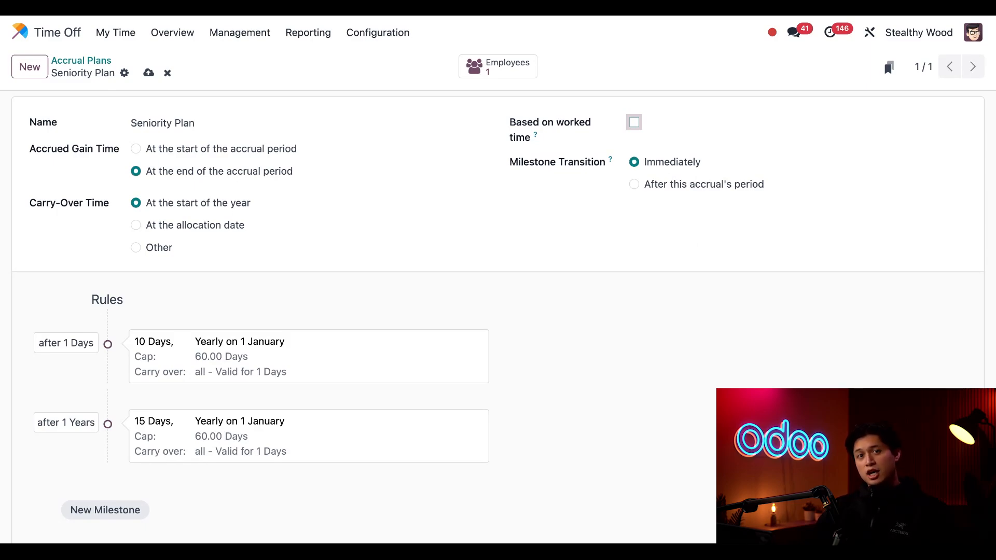
- Add a new milestone to the Seniority Plan's rules with an employee accrual of 20 days
scroll(387, 307, down, 1)
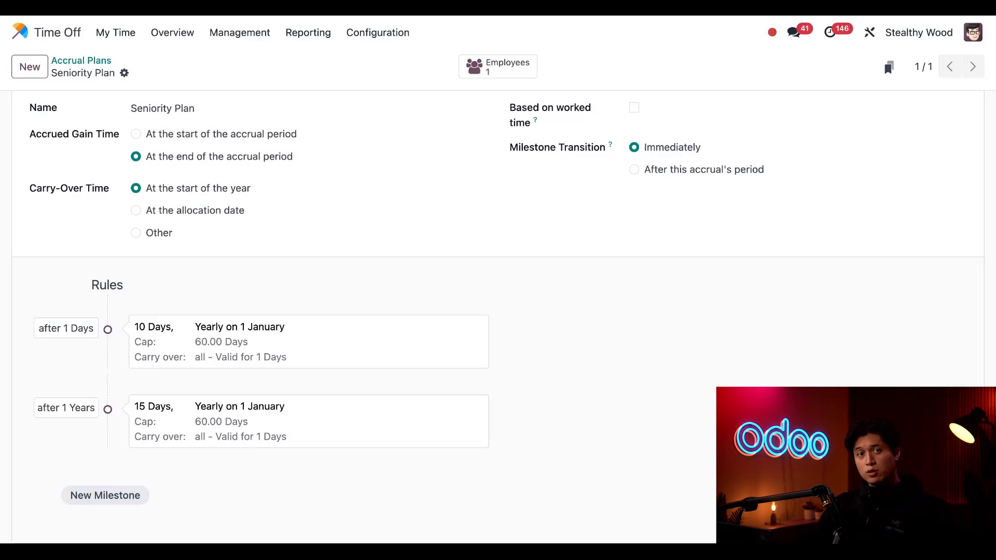
click(107, 496)
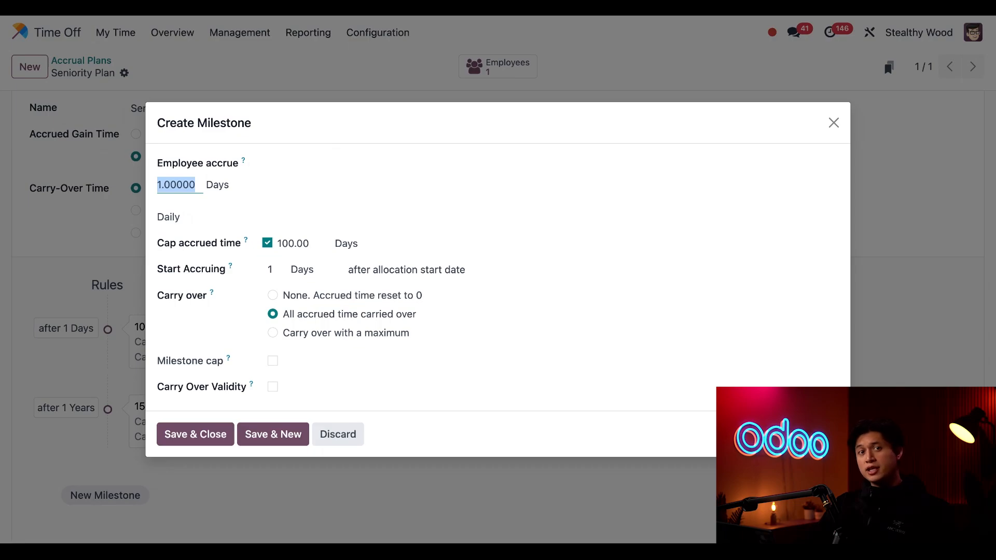
click(187, 187)
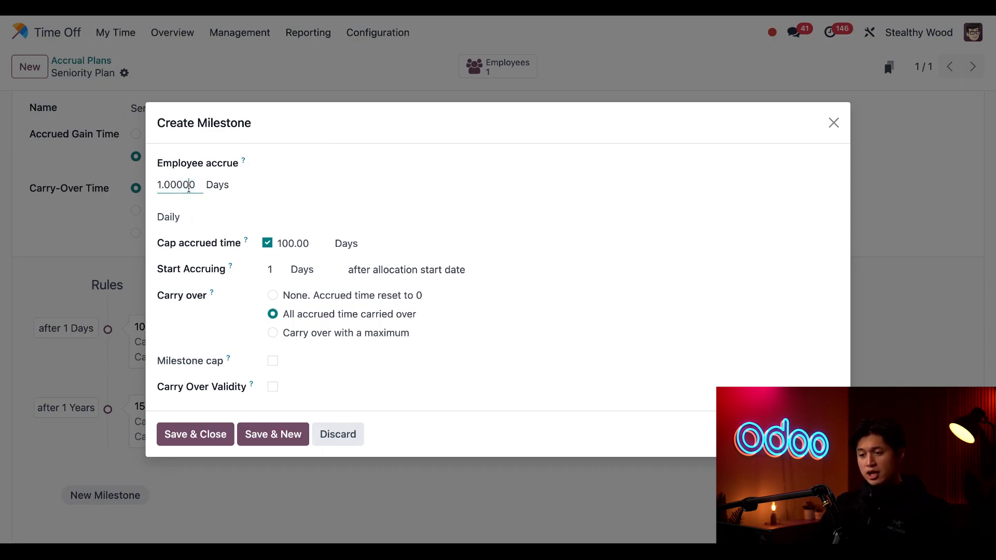
double_click(199, 184)
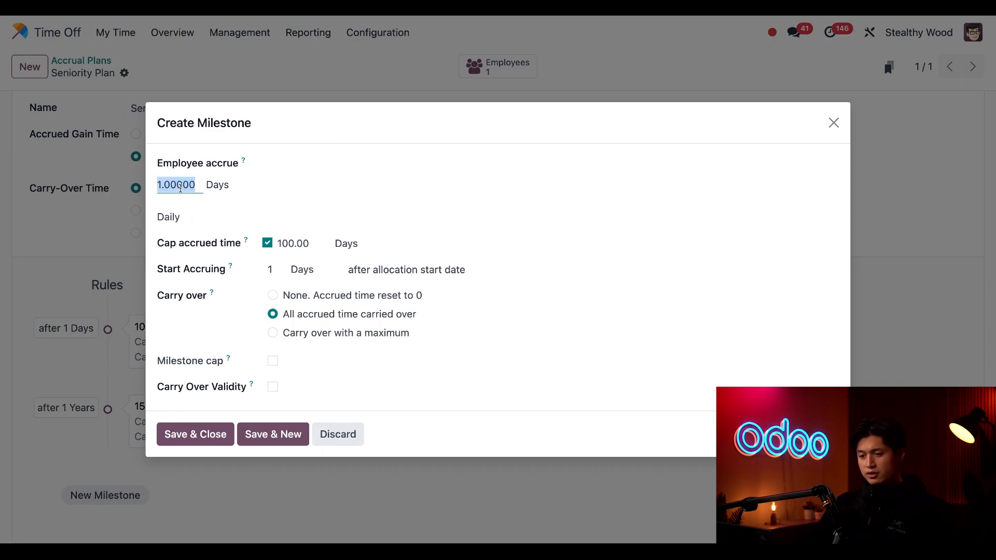
text(20)
click(286, 210)
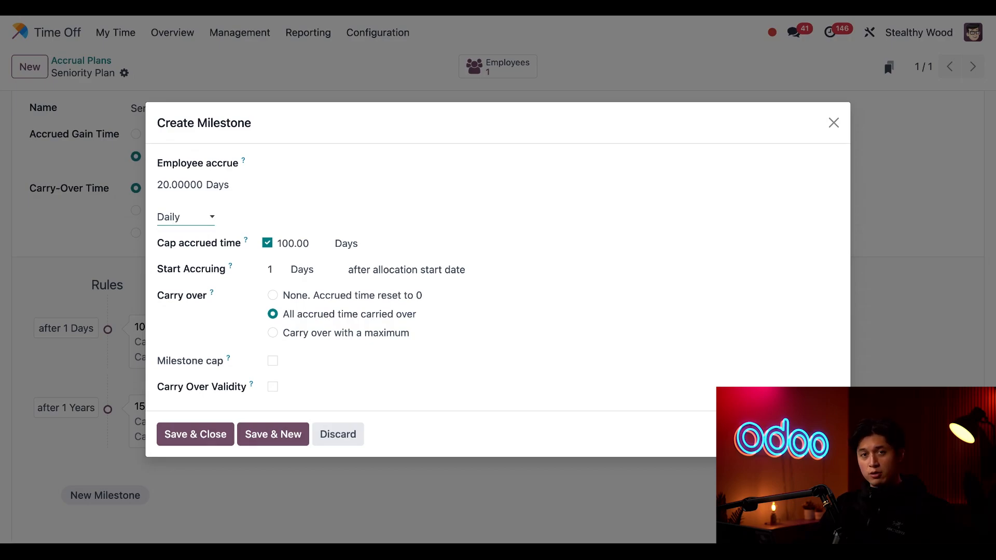
- Try the Hourly, Weekly and Monthly accrual frequencies for the milestone, and return it to Daily
click(238, 206)
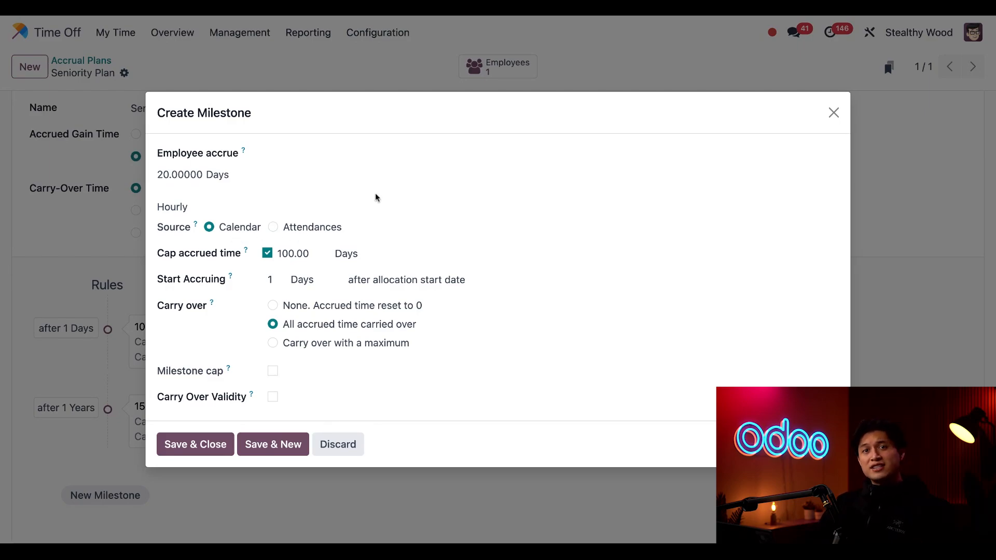
click(200, 211)
click(199, 238)
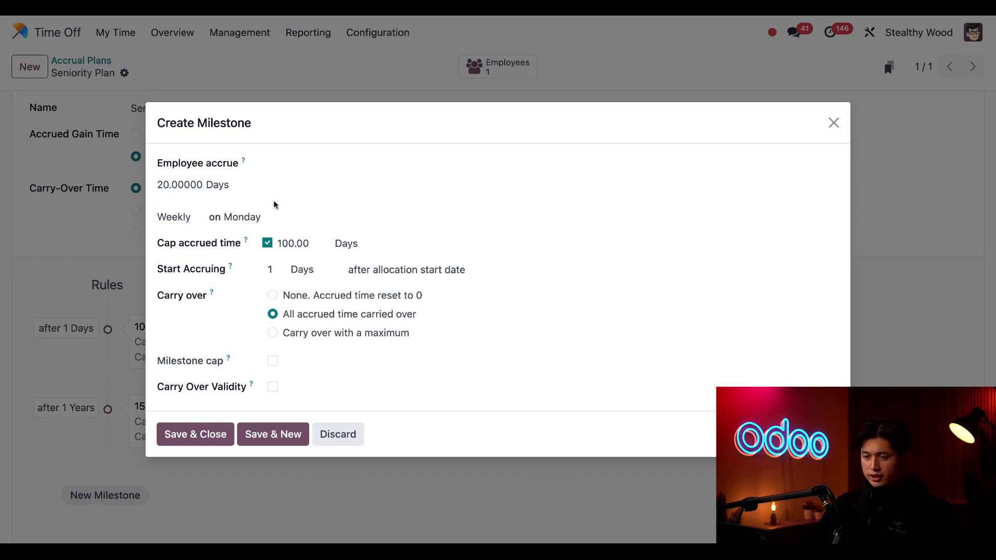
click(167, 226)
click(173, 248)
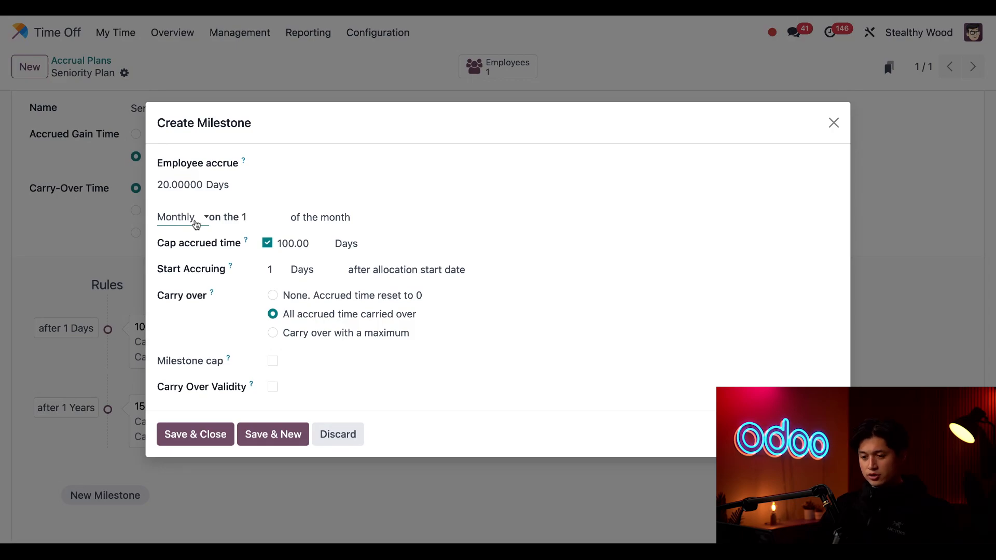
click(188, 167)
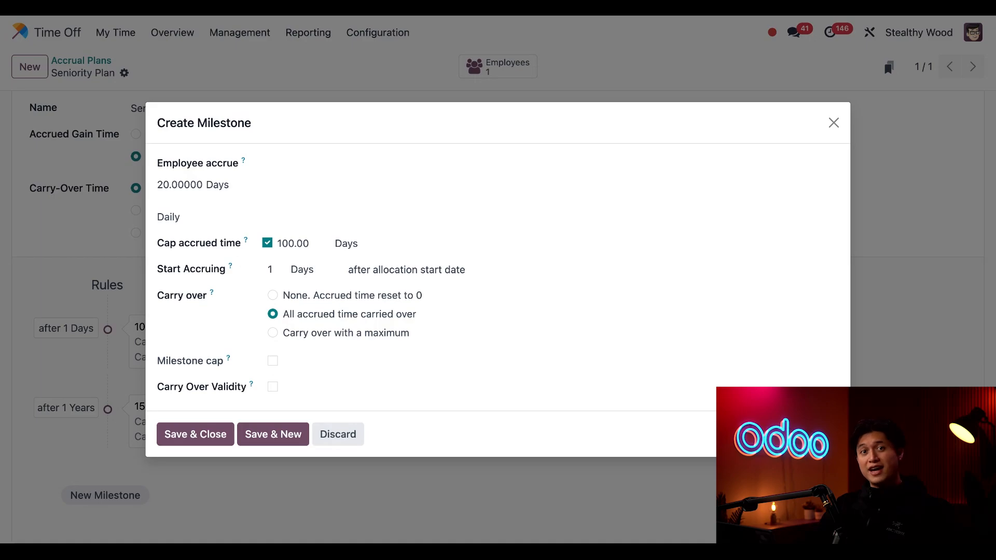
- Cap the accrued time at 60 days and make accruing start 2 years after the allocation start date
double_click(294, 244)
text(60)
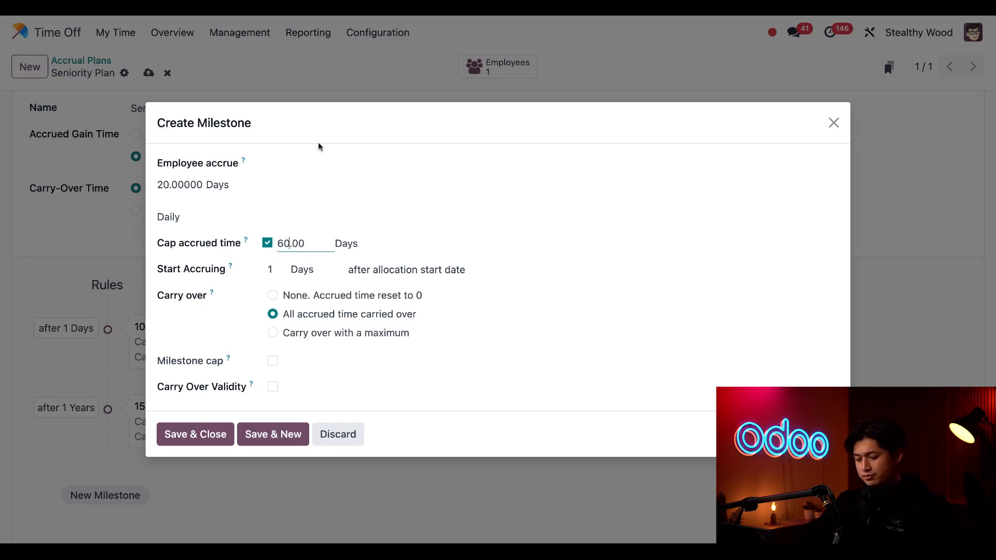
click(465, 205)
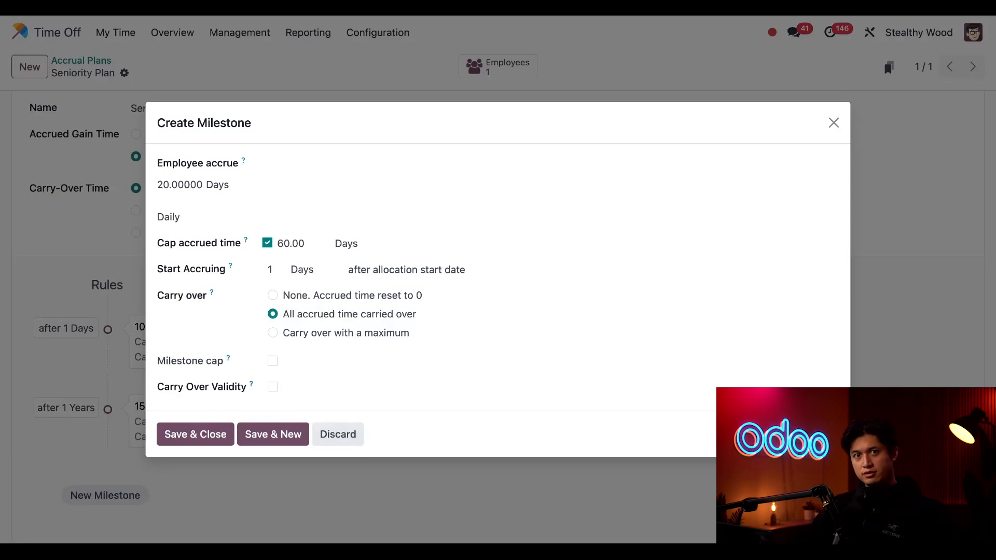
double_click(270, 269)
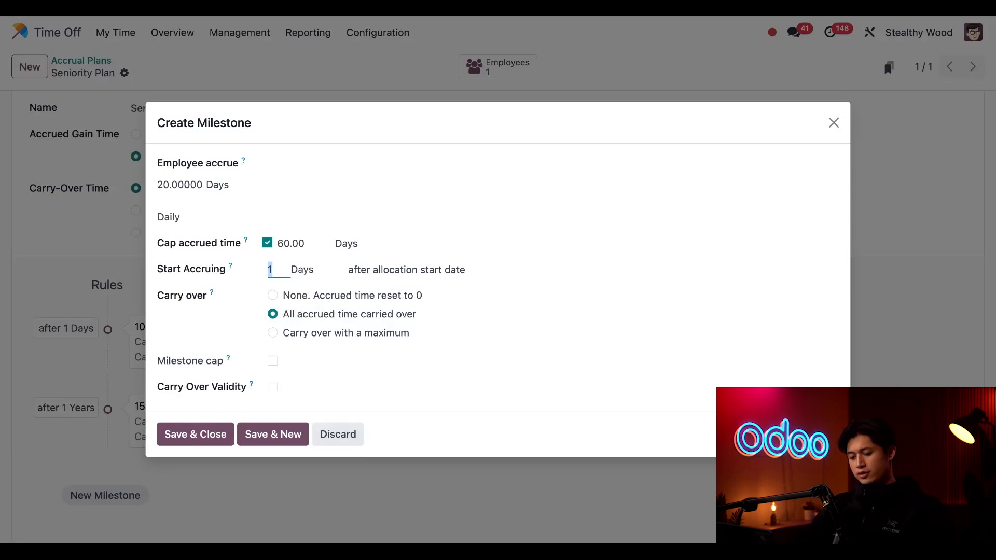
text(2)
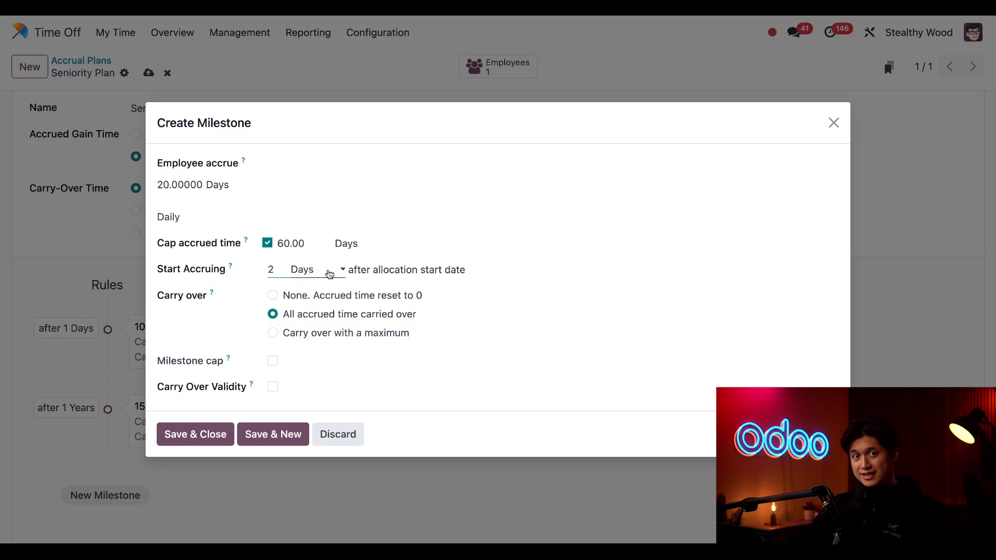
click(330, 274)
click(317, 305)
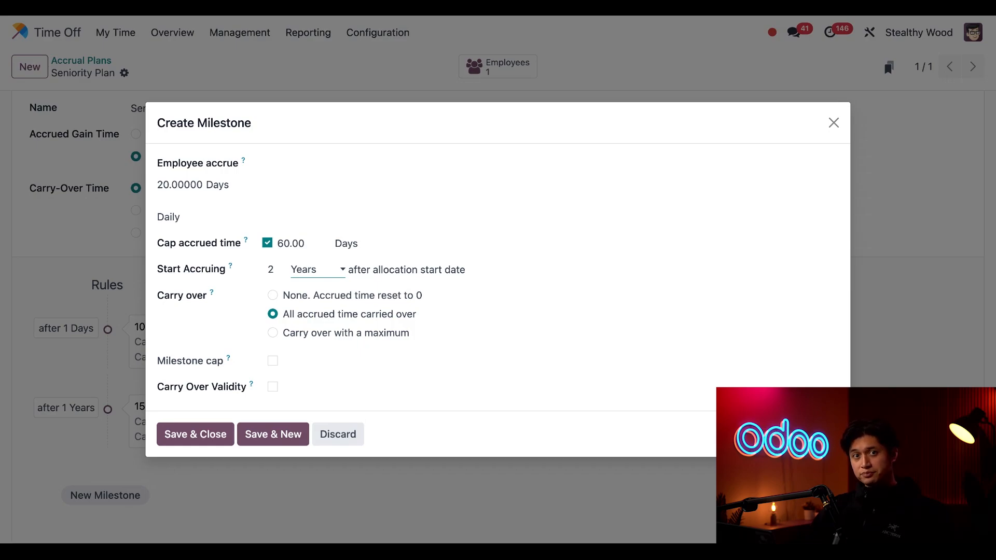
- Enable the milestone cap and set it to 60 days
click(272, 362)
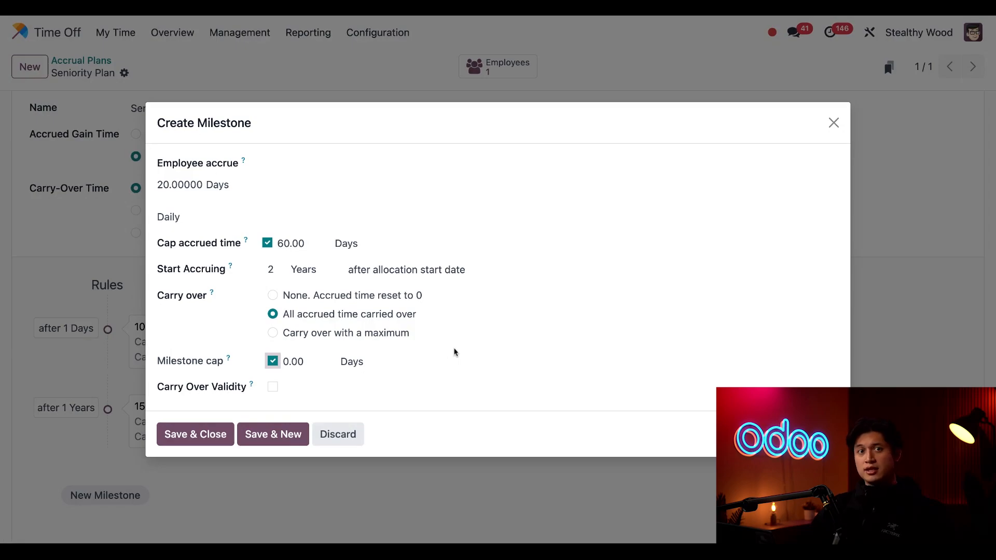
click(306, 363)
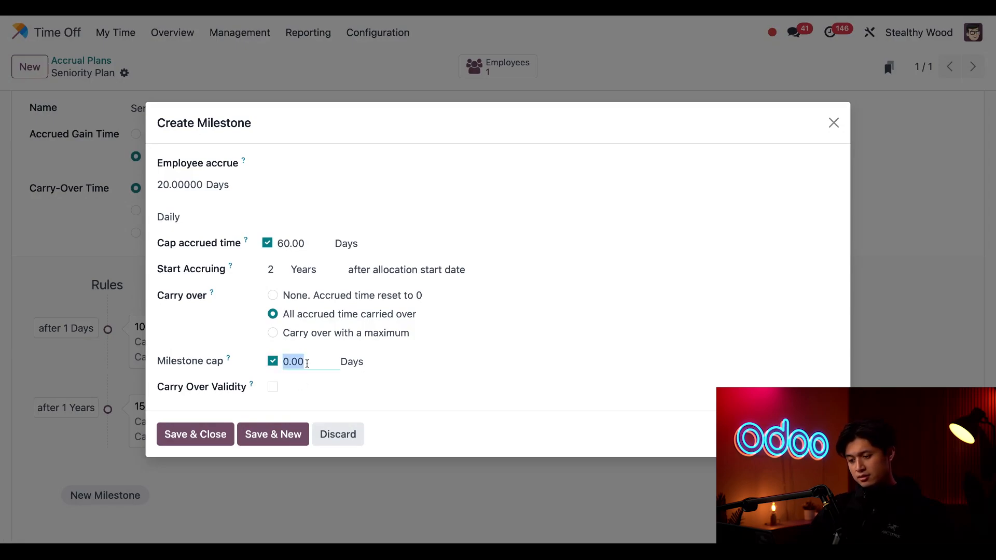
text(60)
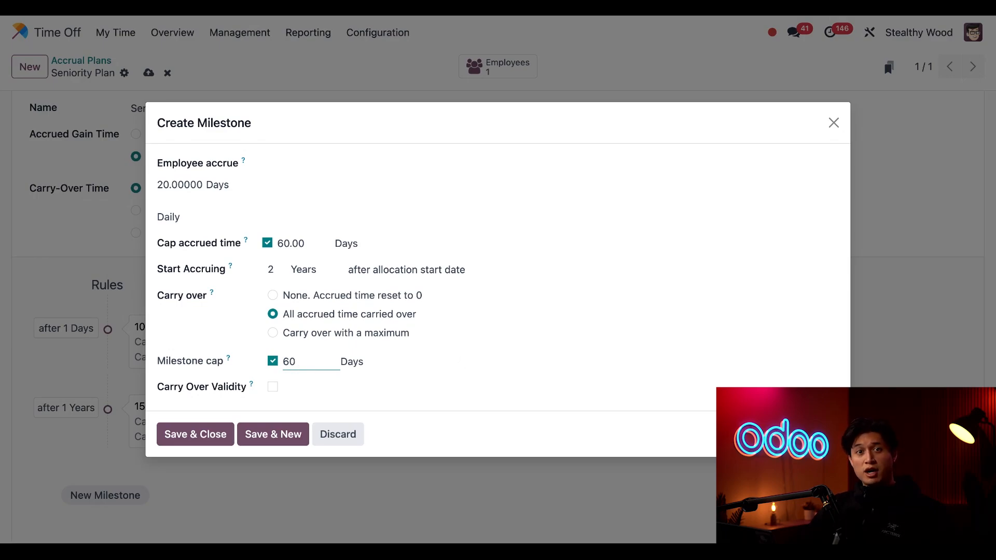
click(429, 389)
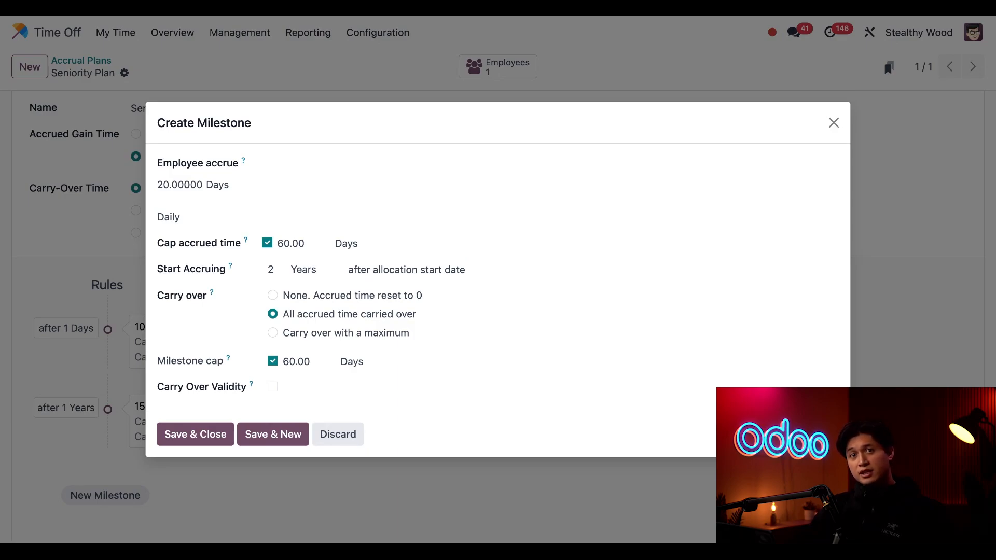
- Try the Carry Over Validity option, turn it off again, and save and close the milestone
click(273, 387)
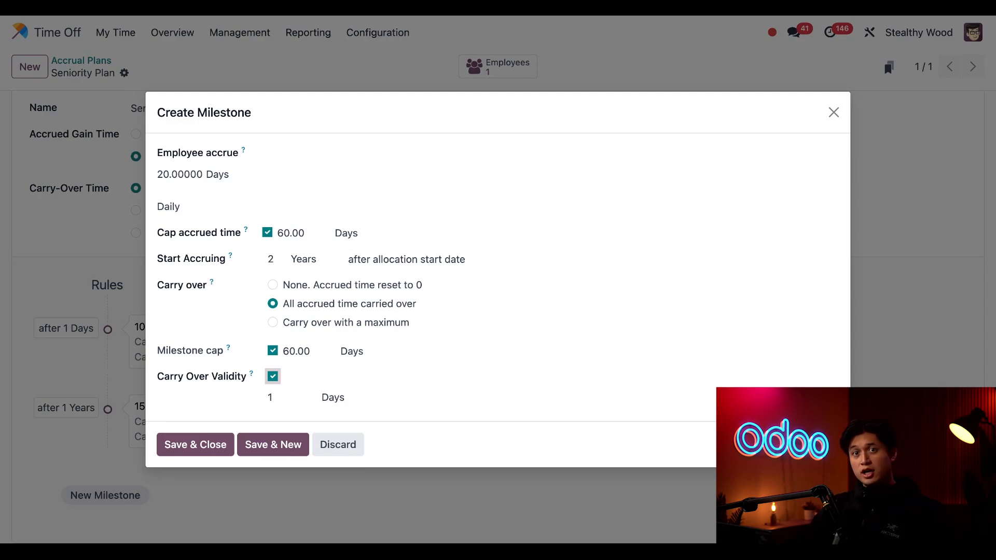
click(272, 376)
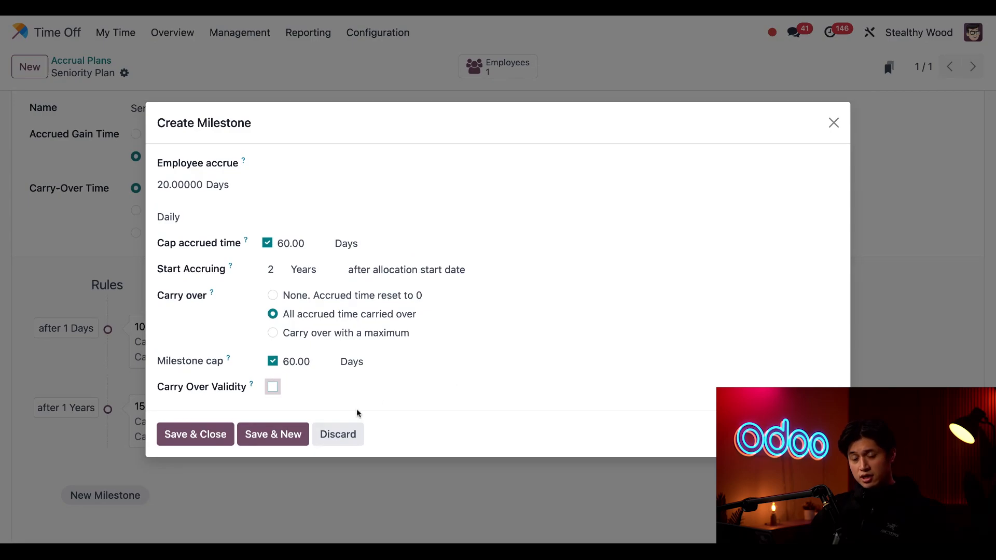
click(213, 435)
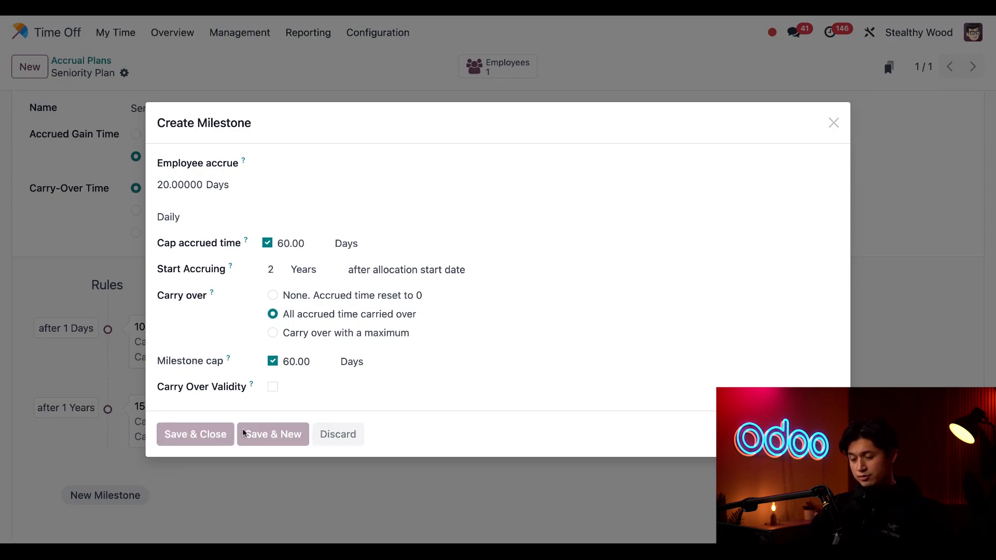